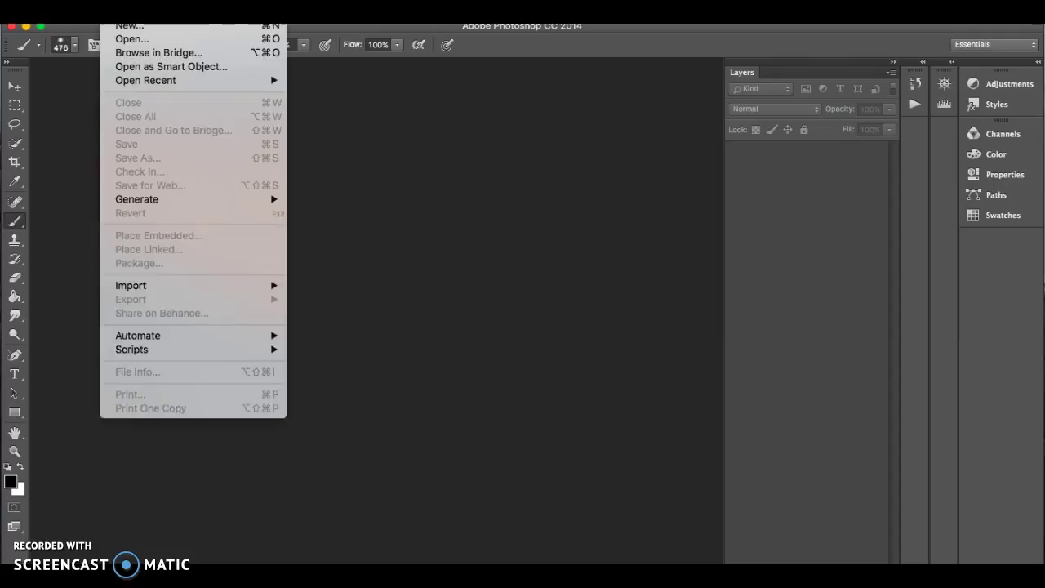
Open the photo Option 4.jpg from the Desktop
left_click(131, 41)
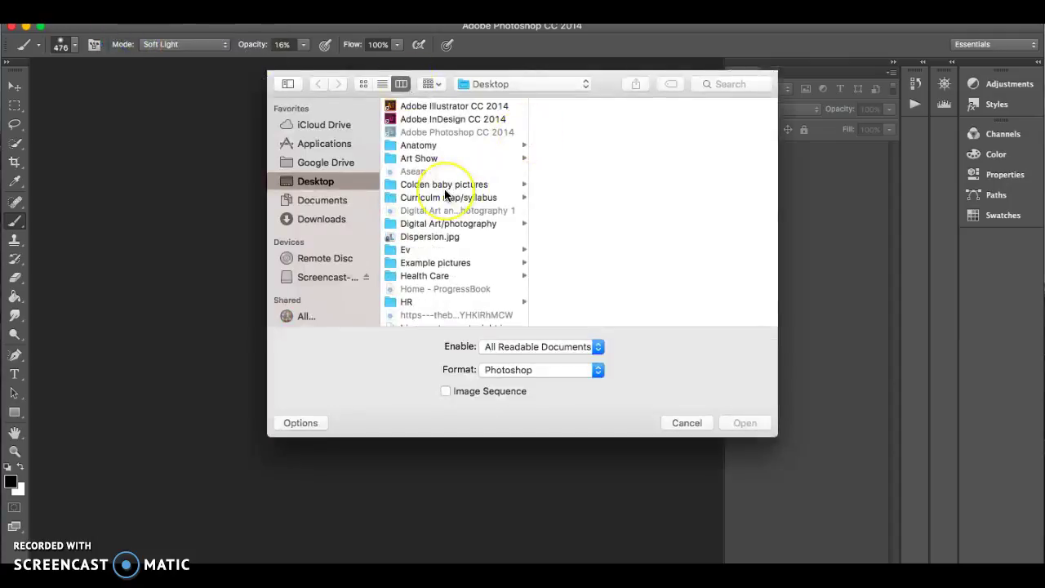
scroll(445, 194, "down", 5)
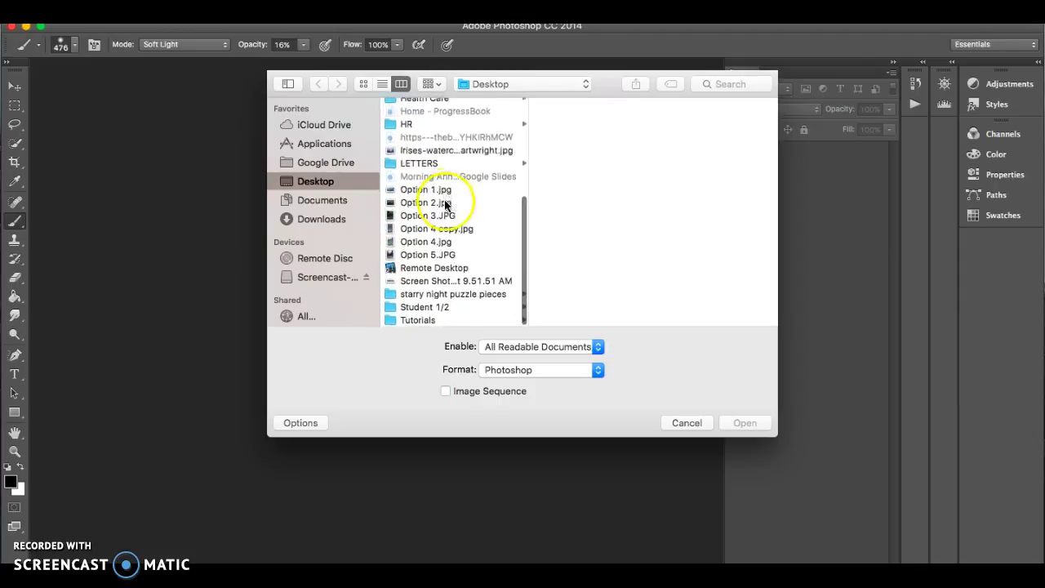
left_click(445, 204)
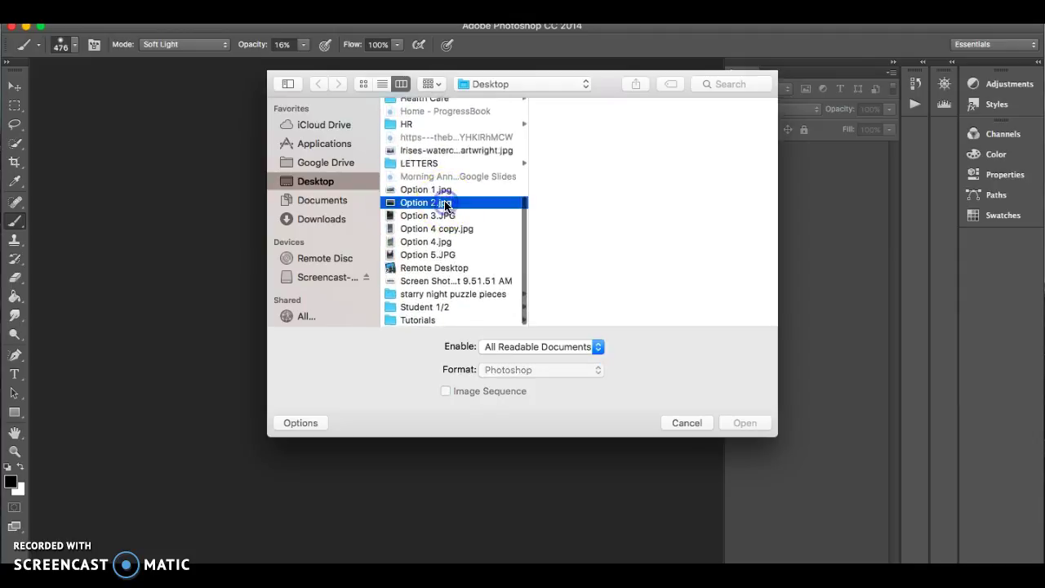
left_click(444, 243)
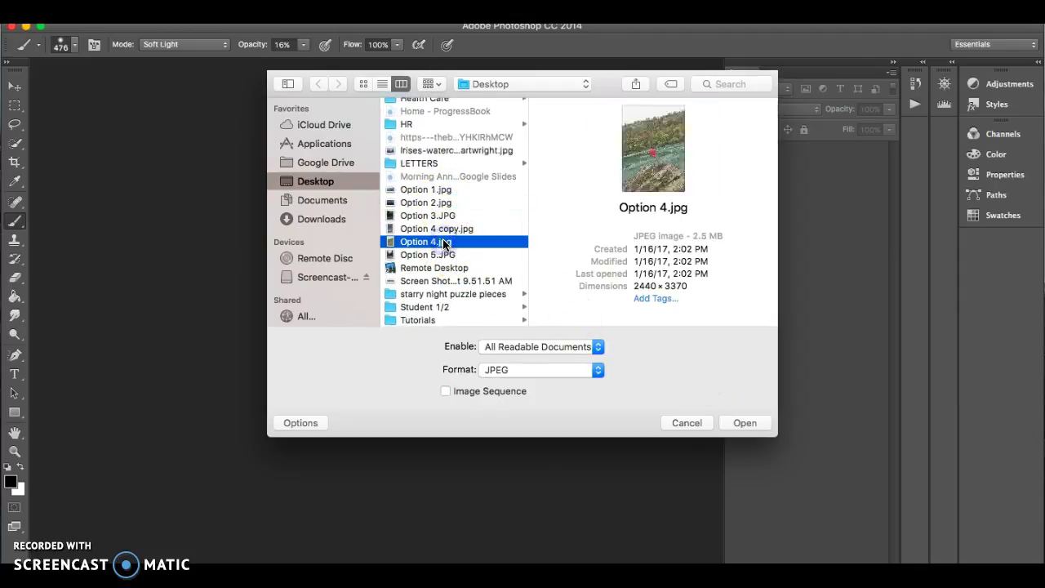
left_click(739, 425)
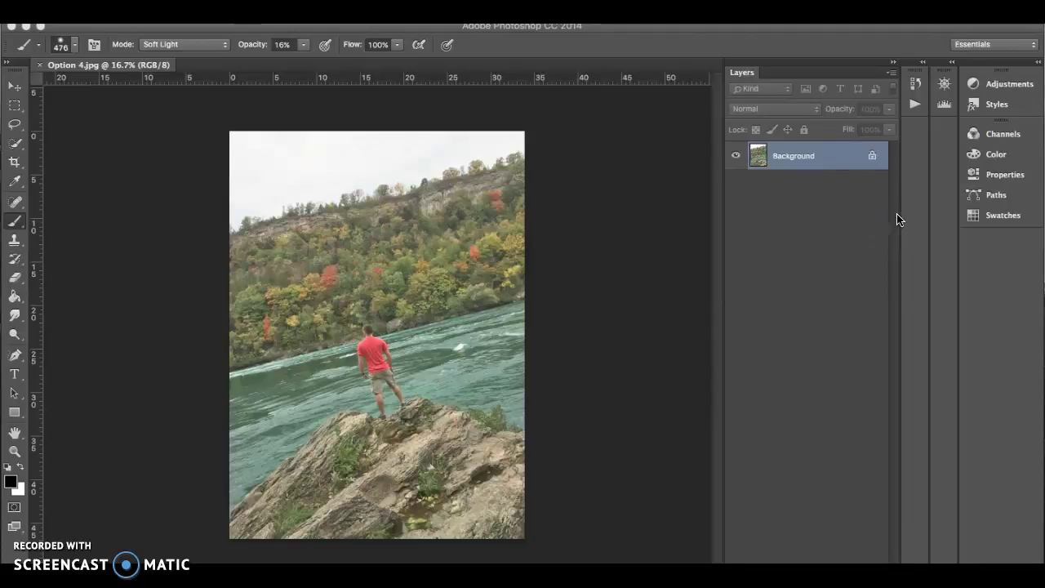
Duplicate the Background layer as "Background copy" within the same document
left_click(821, 70)
left_click(723, 115)
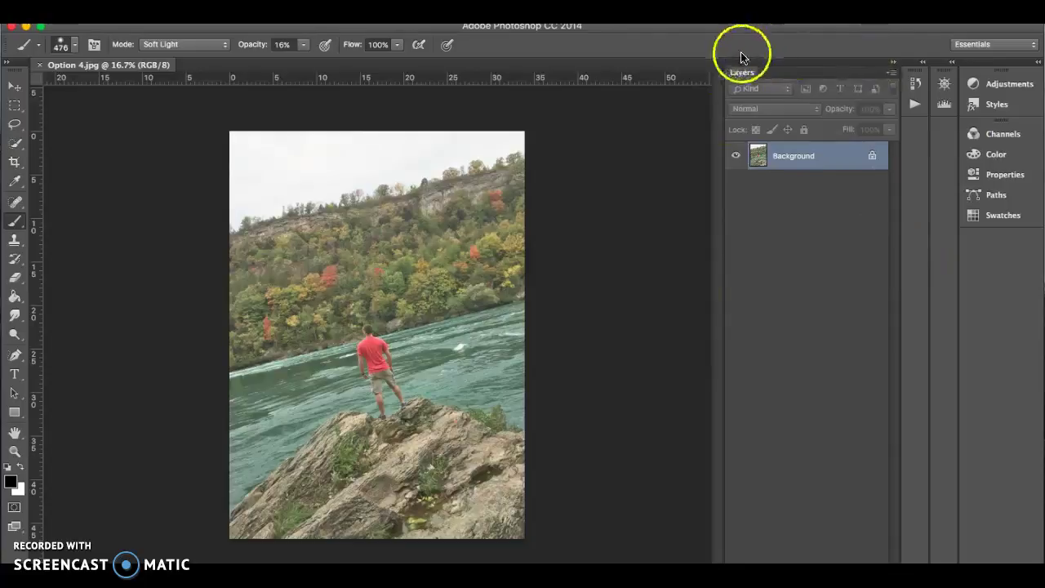
right_click(787, 155)
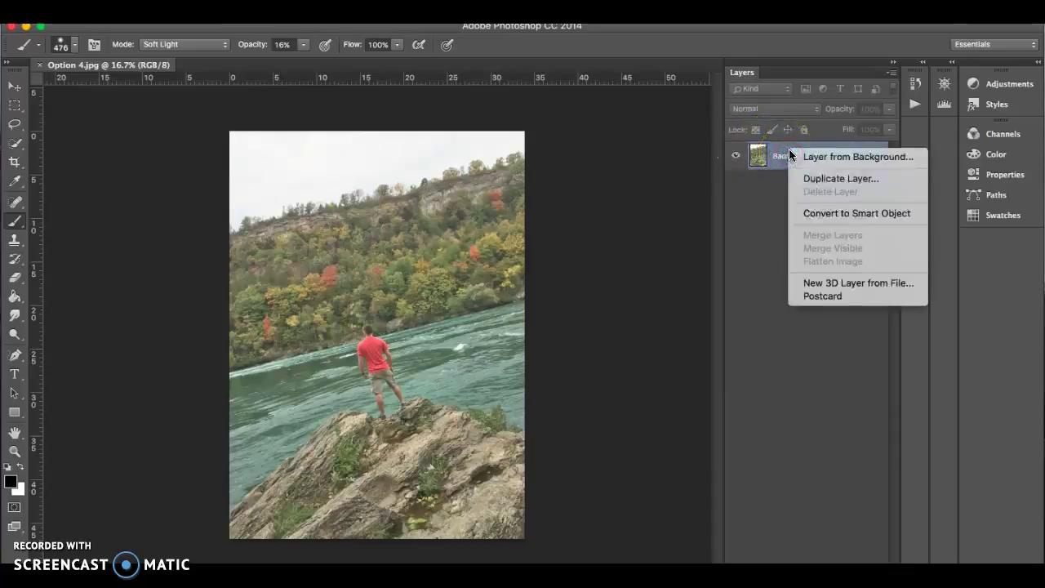
left_click(825, 177)
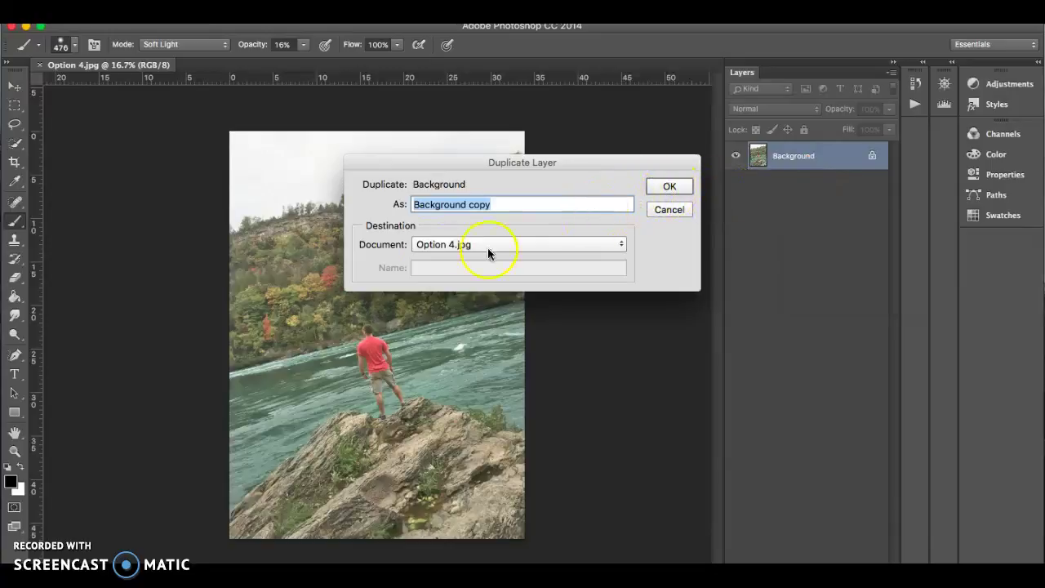
left_click(669, 187)
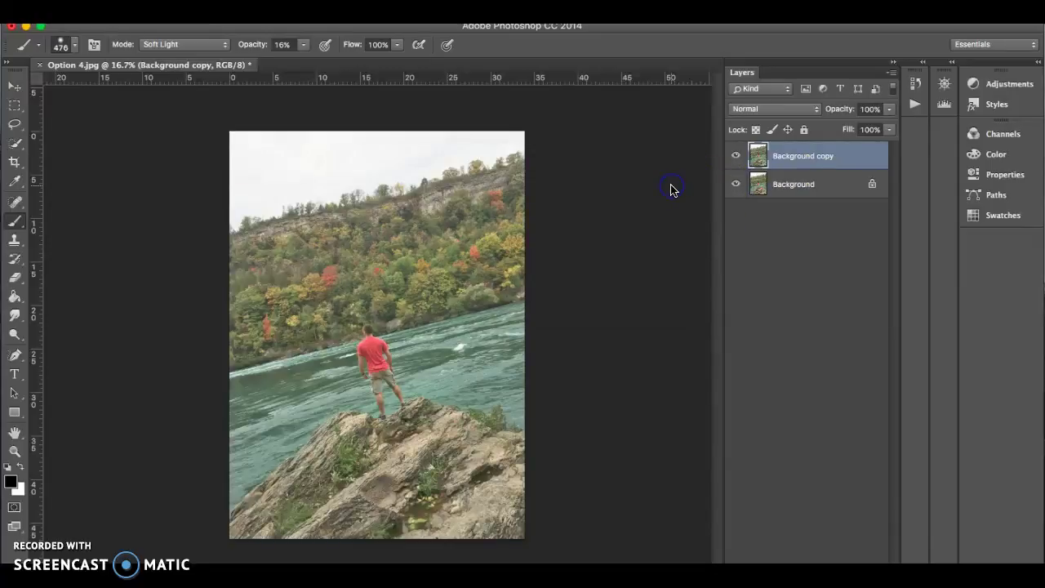
left_click_drag(758, 158, 737, 168)
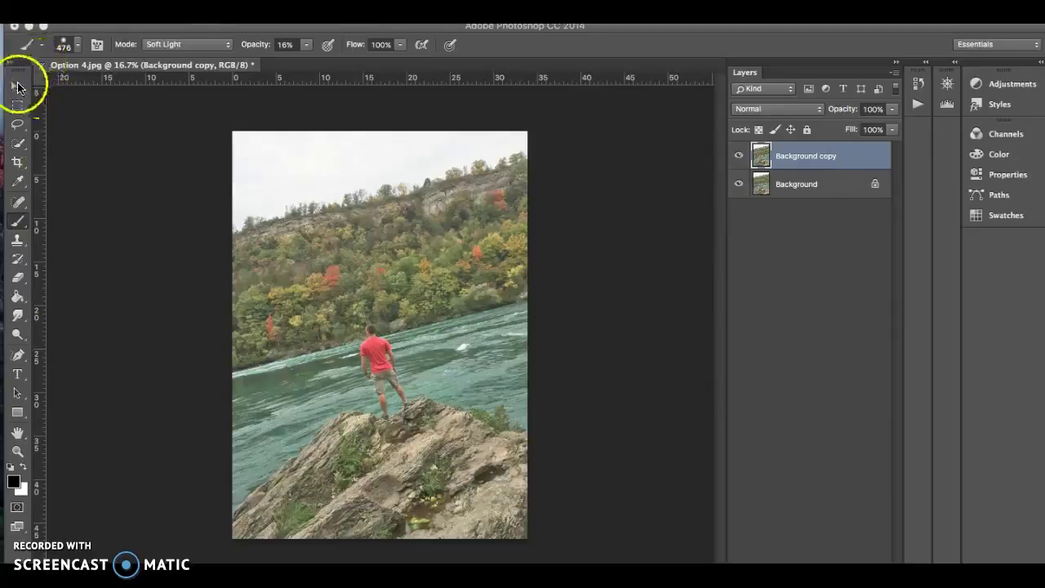
Straighten the photo with the Crop tool along the far shoreline of the river, keeping cropped pixels, and apply the crop
left_click(17, 161)
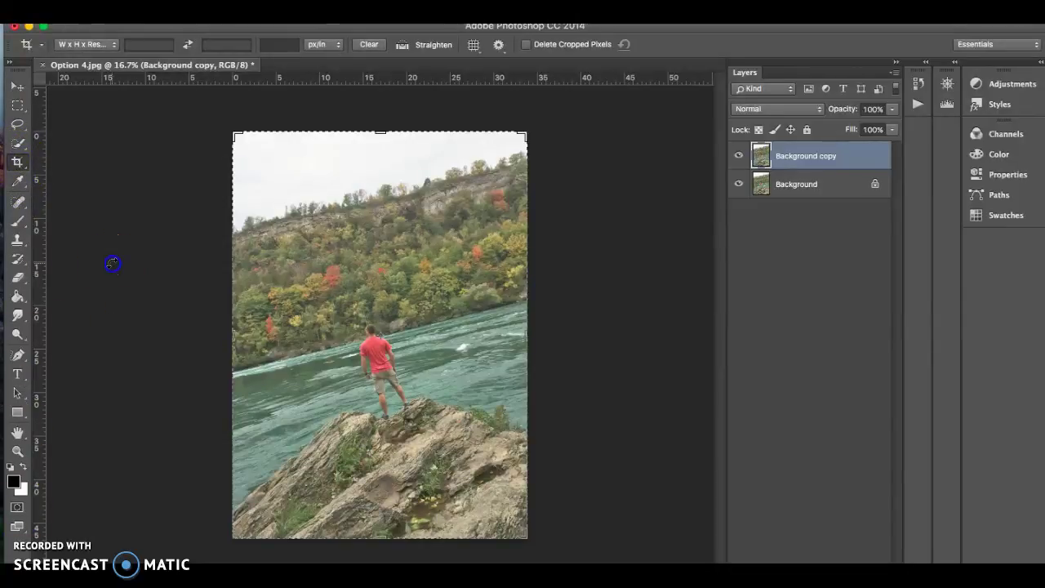
left_click(401, 46)
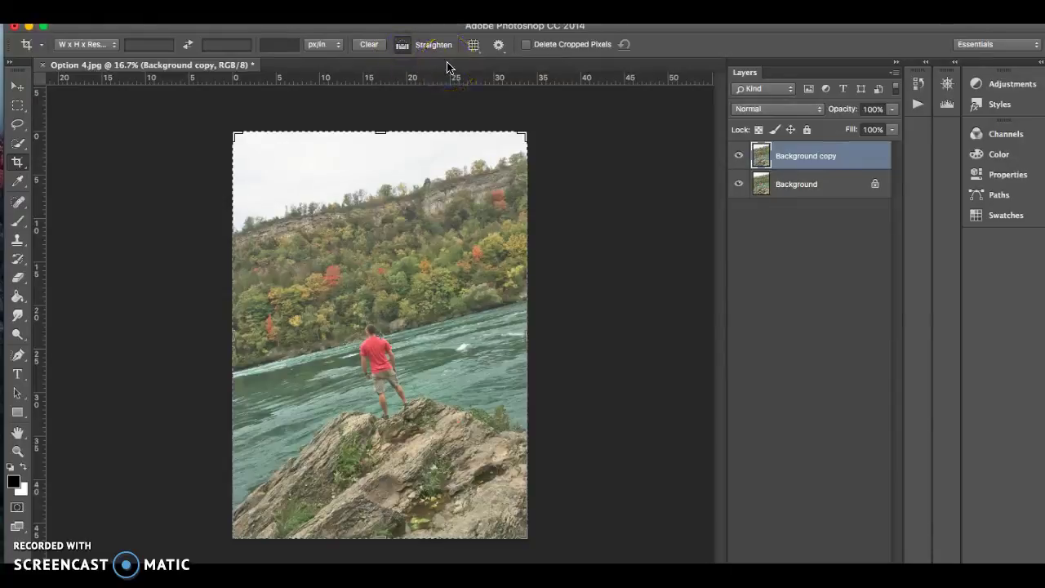
left_click(524, 42)
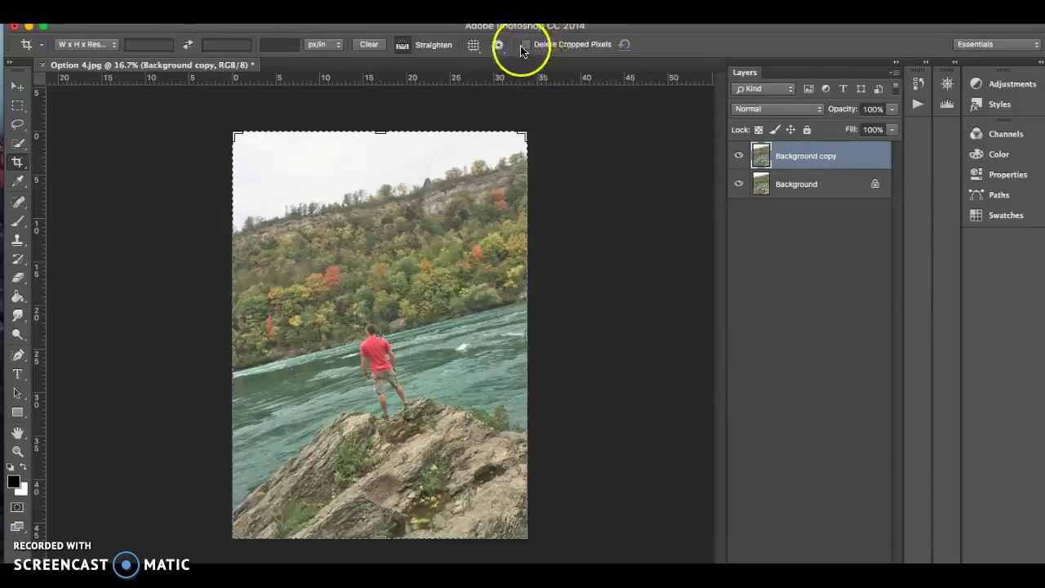
left_click(526, 44)
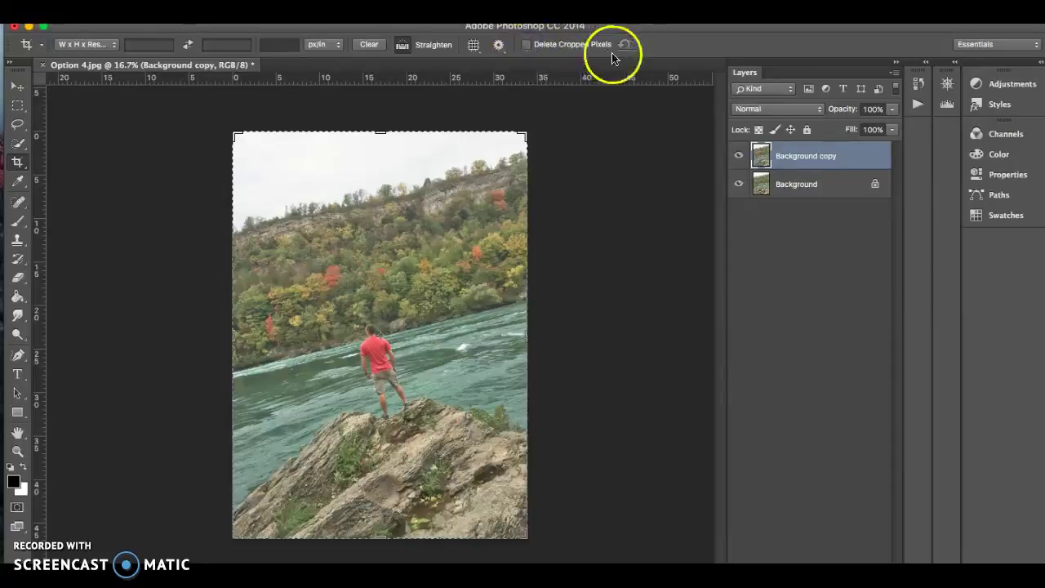
left_click(525, 45)
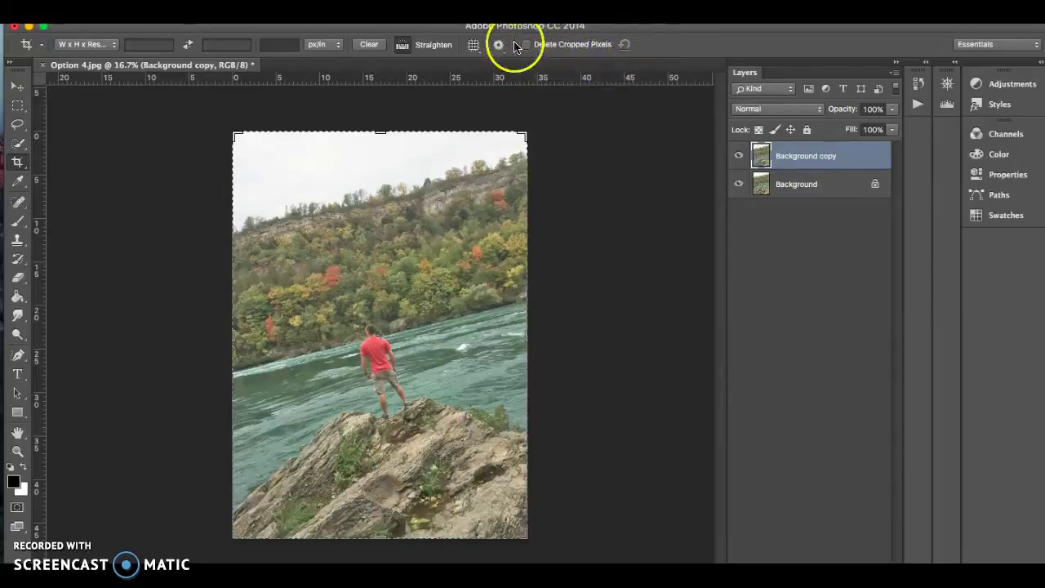
left_click(402, 46)
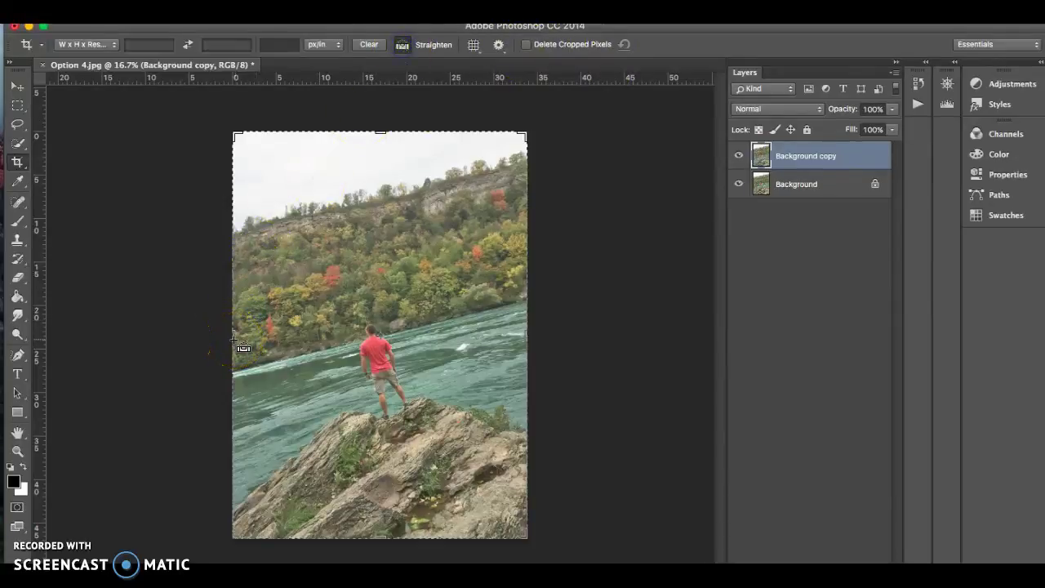
left_click(233, 349)
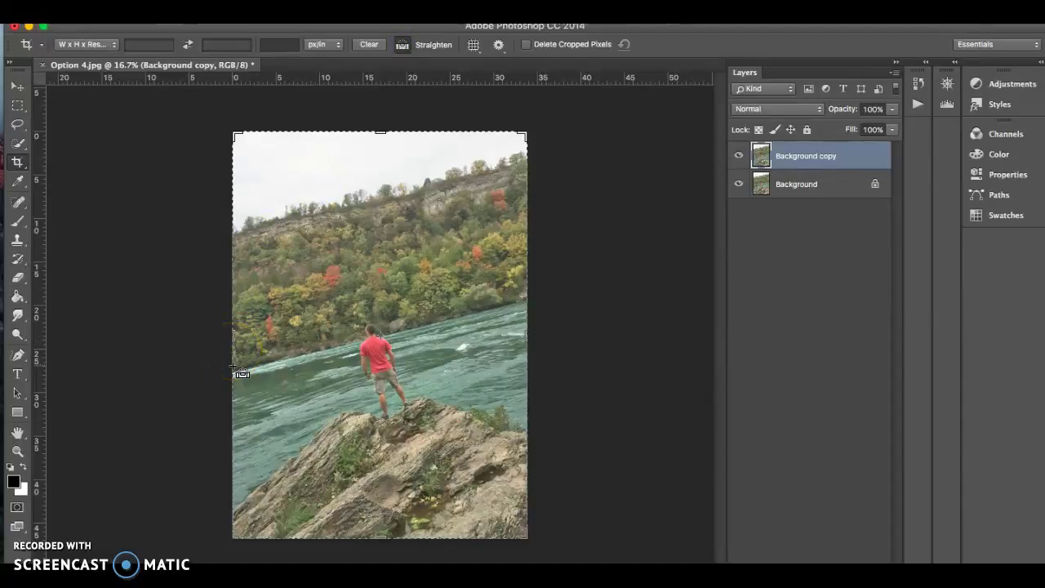
left_click_drag(233, 364, 540, 288)
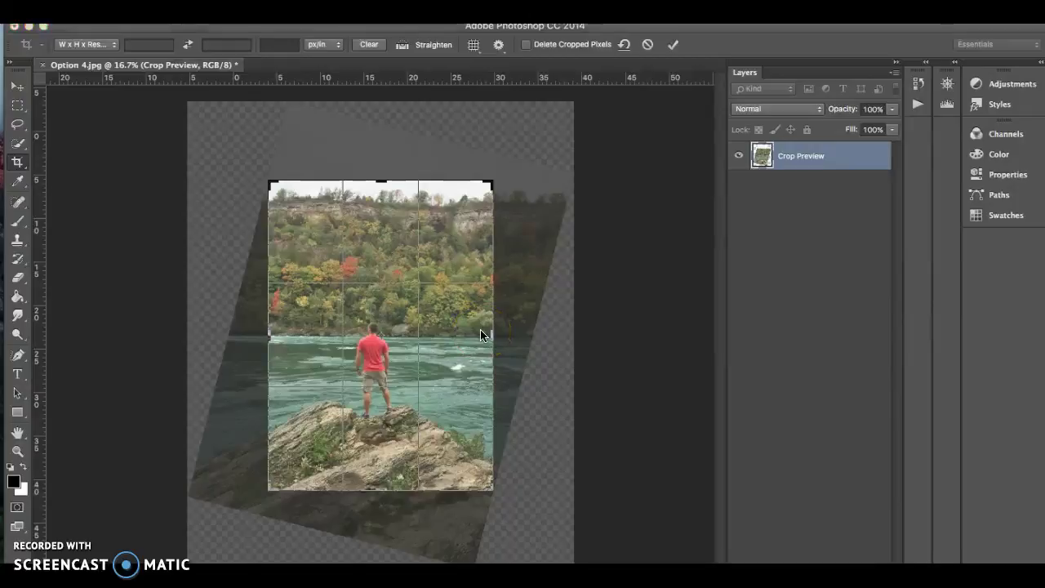
left_click(673, 47)
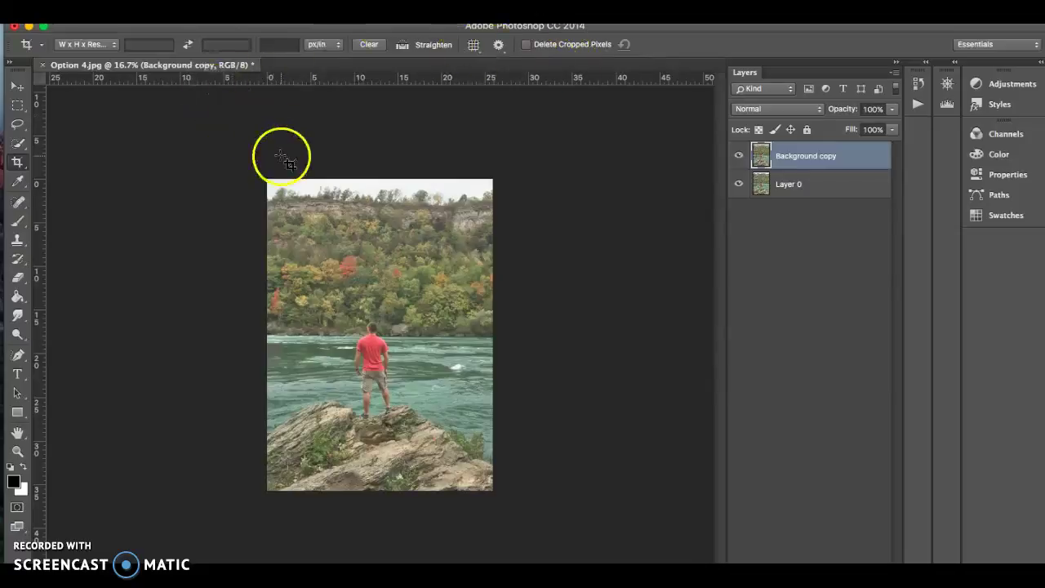
Crop the photo tighter by trimming the left side and the sky, leaving the man about a third in from the left edge
left_click(17, 167)
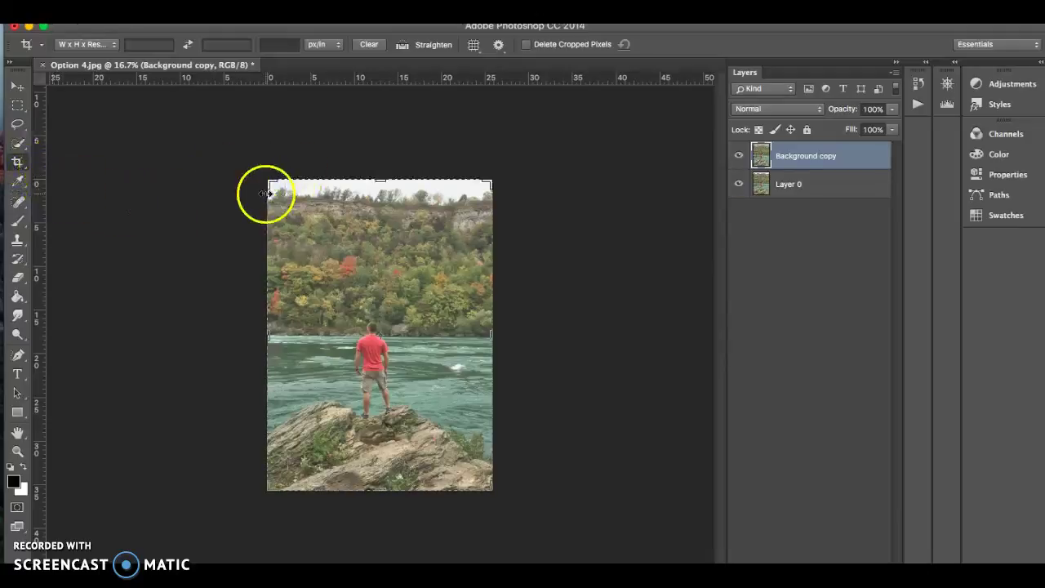
left_click_drag(266, 332, 289, 336)
left_click_drag(380, 181, 383, 212)
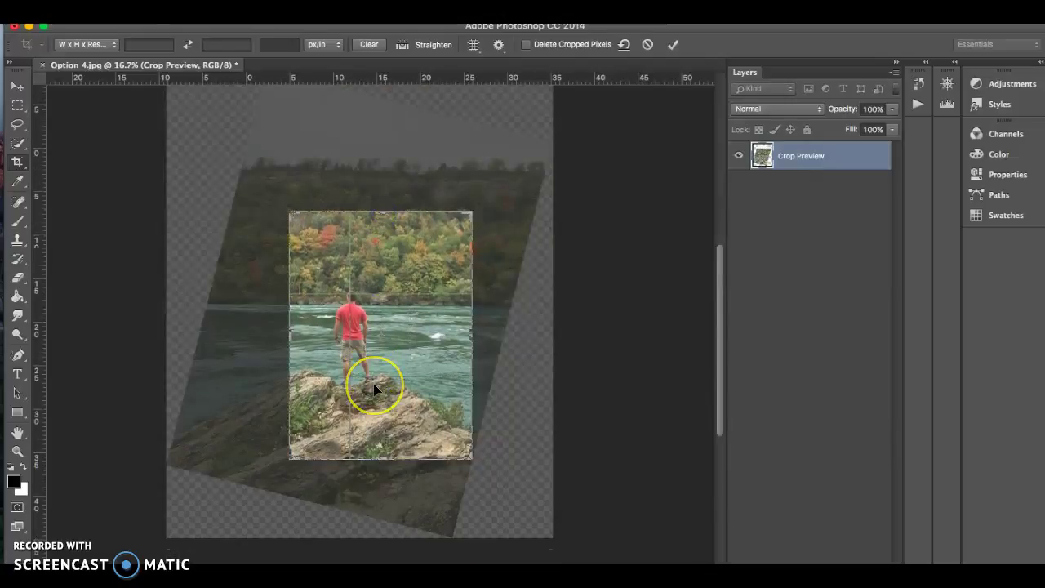
left_click_drag(389, 462, 366, 462)
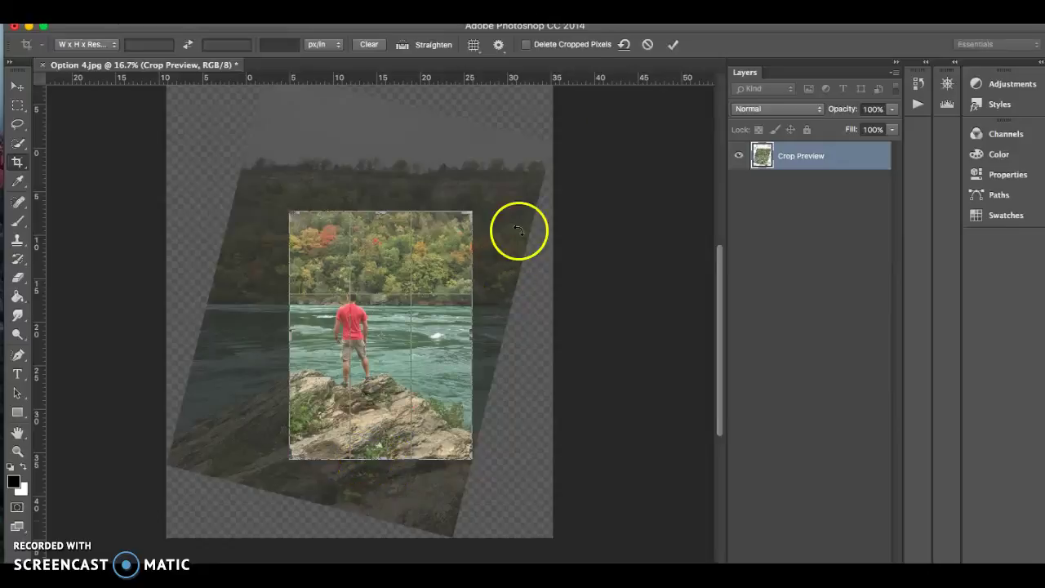
left_click(672, 48)
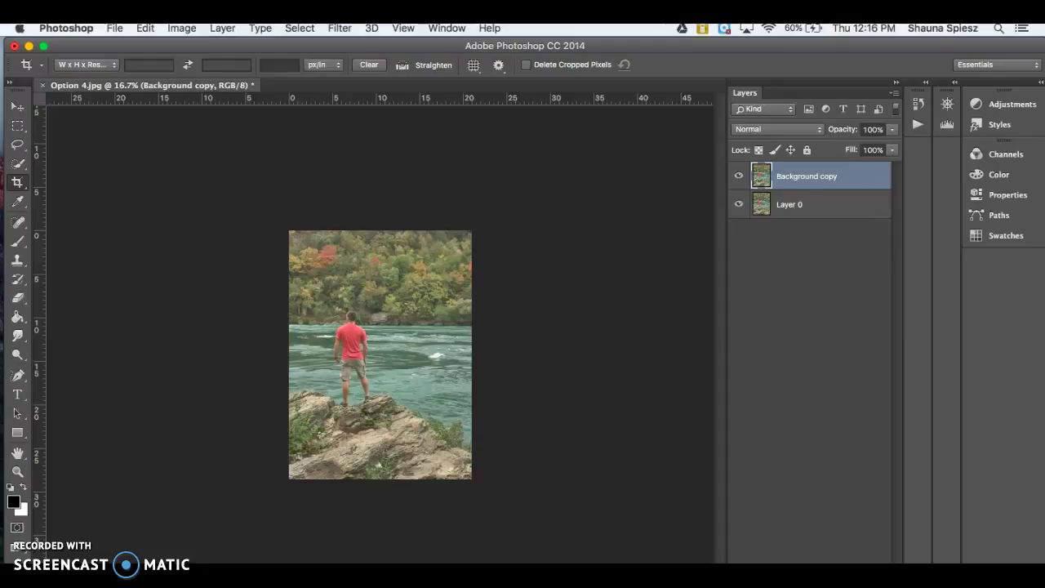
Add a Levels adjustment layer above Background copy with Normal mode and 100% opacity
left_click(218, 29)
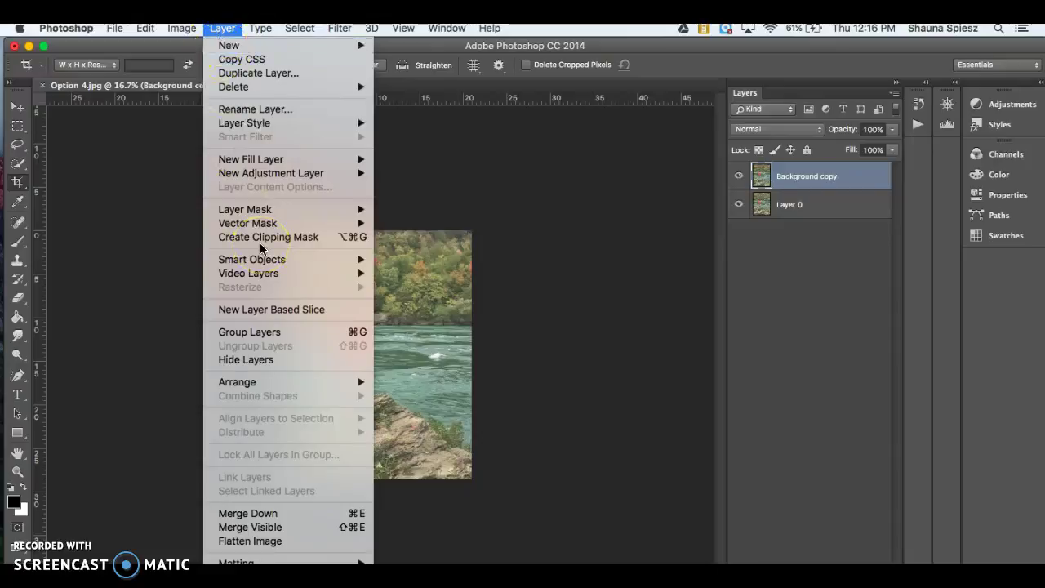
mouse_move(261, 173)
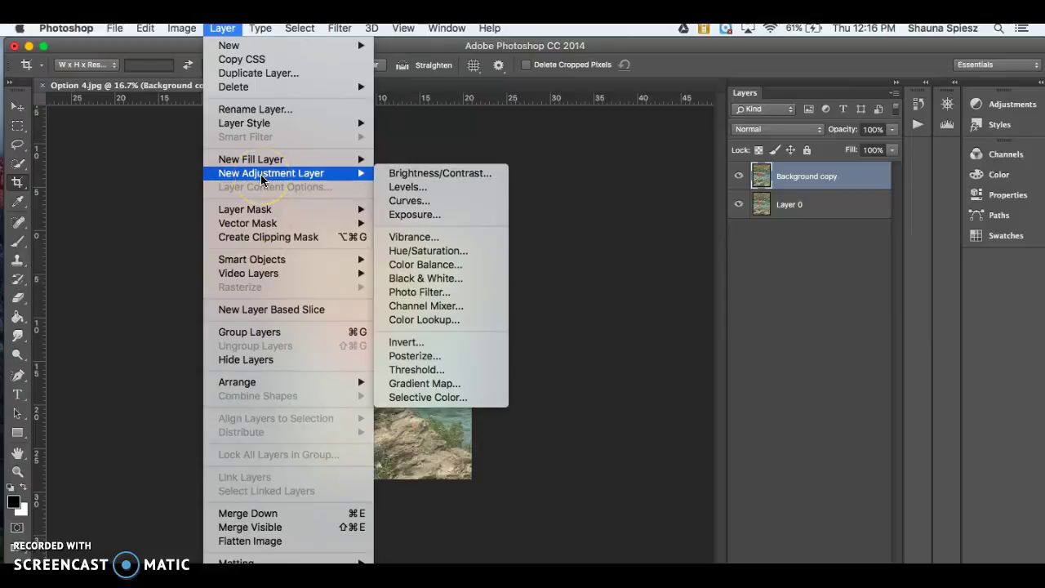
left_click(408, 181)
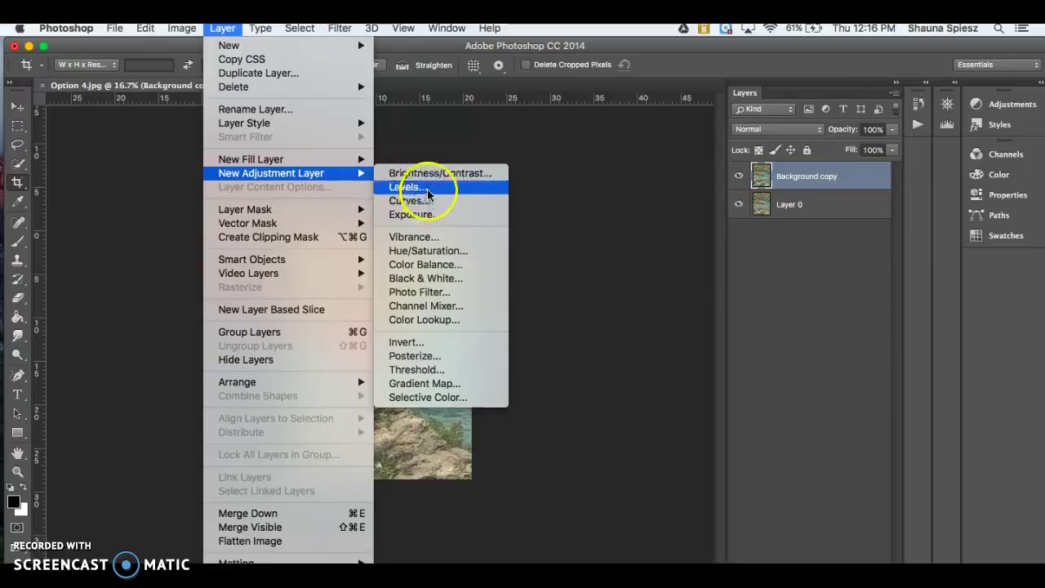
left_click(425, 194)
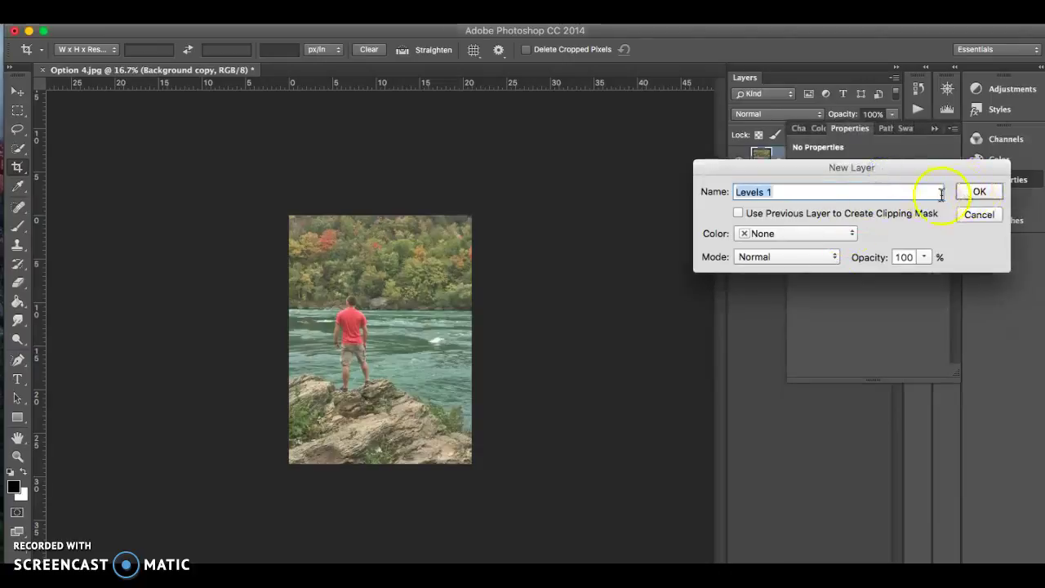
left_click(977, 192)
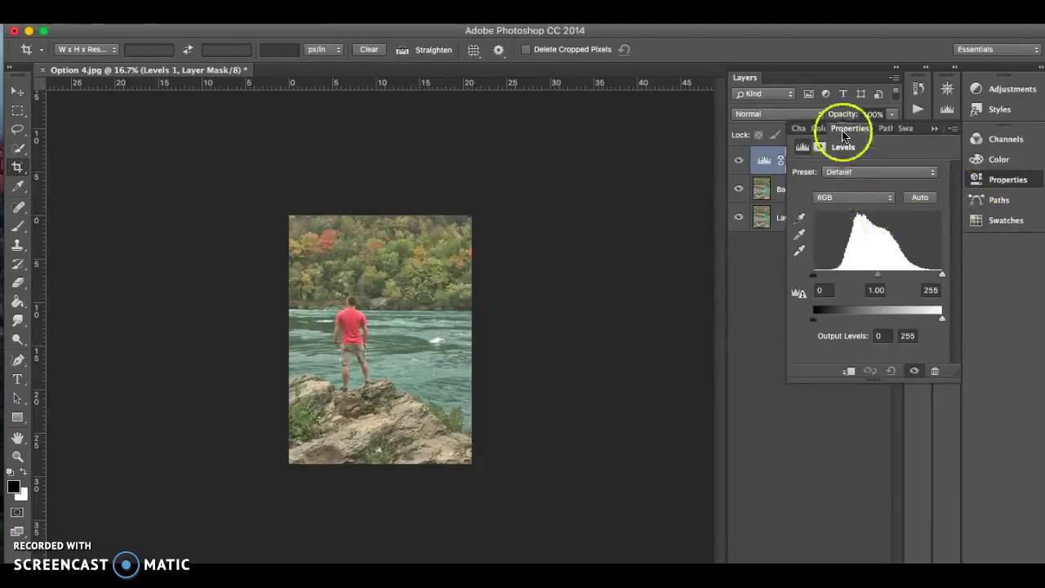
left_click_drag(845, 134, 824, 135)
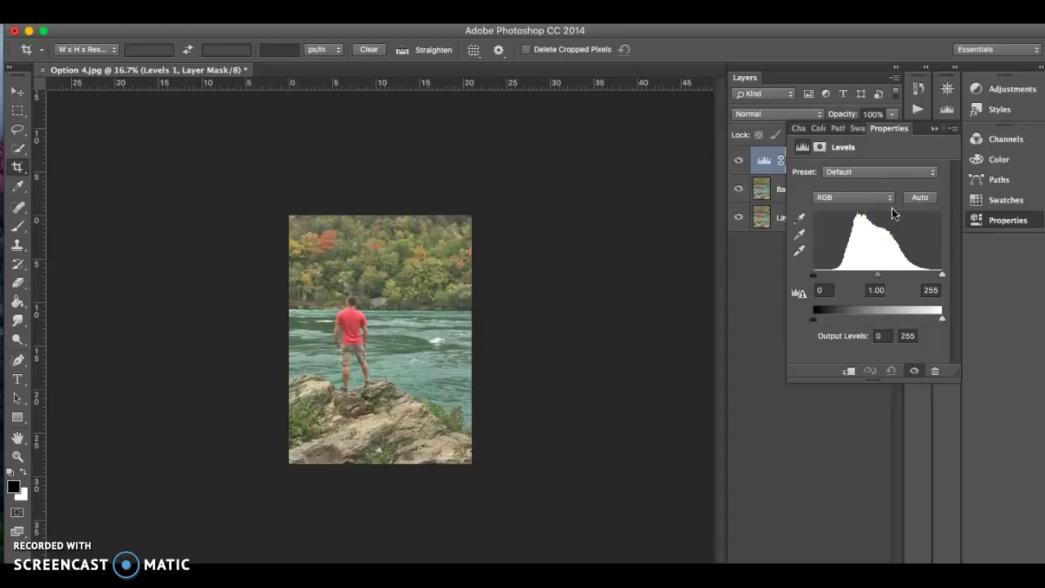
In the Levels adjustment's Red channel, set the black input level to 49 and the white input level to 249
left_click(832, 201)
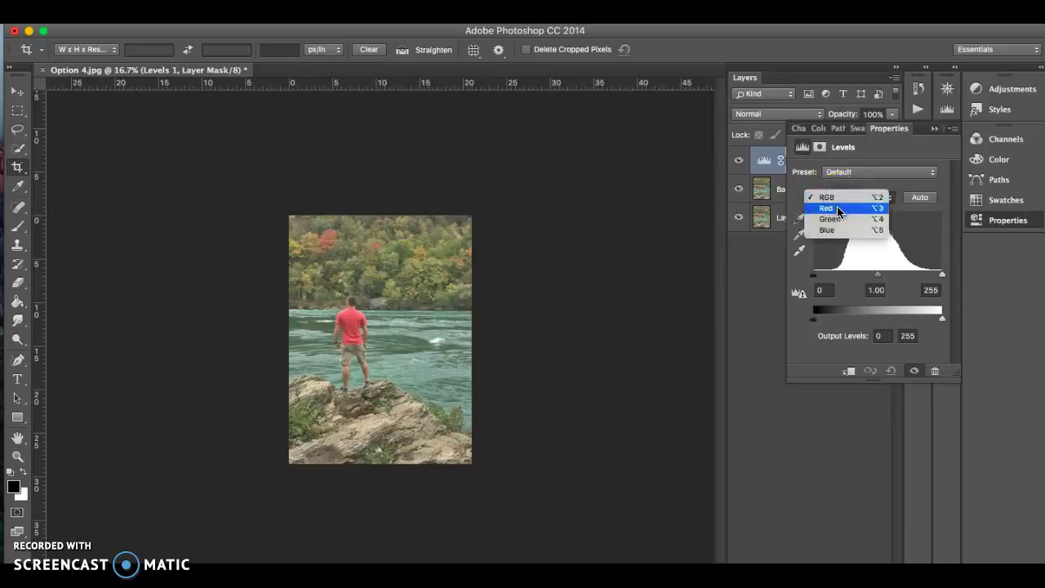
left_click(836, 209)
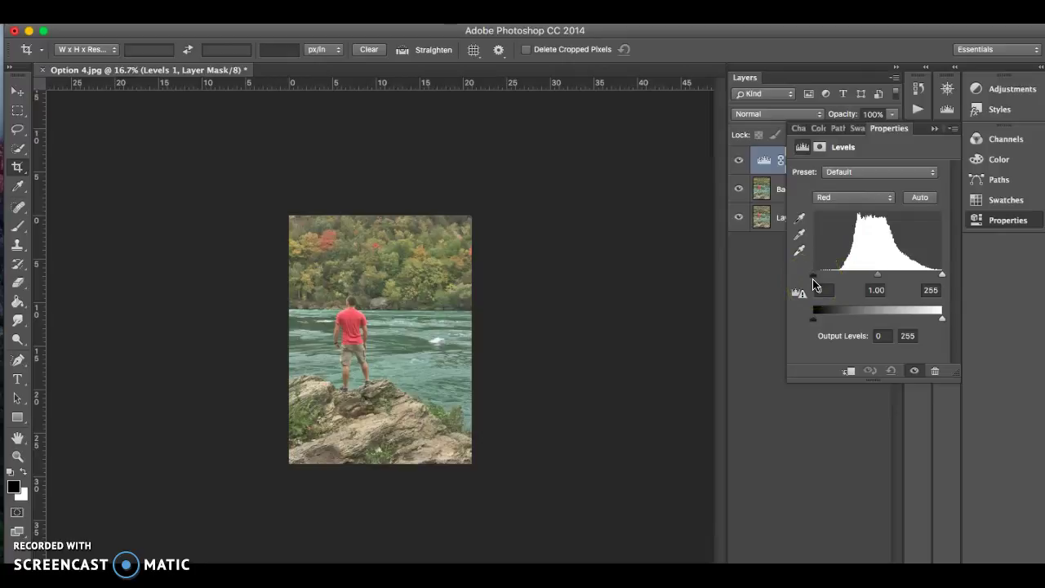
left_click(813, 276)
left_click_drag(813, 276, 838, 280)
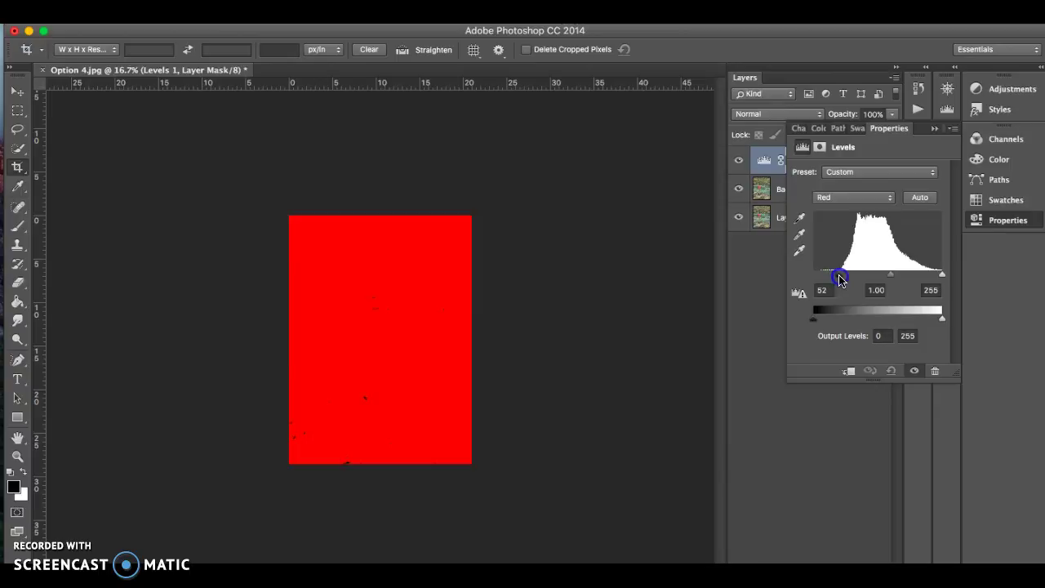
left_click_drag(840, 279, 838, 279)
left_click_drag(838, 279, 838, 280)
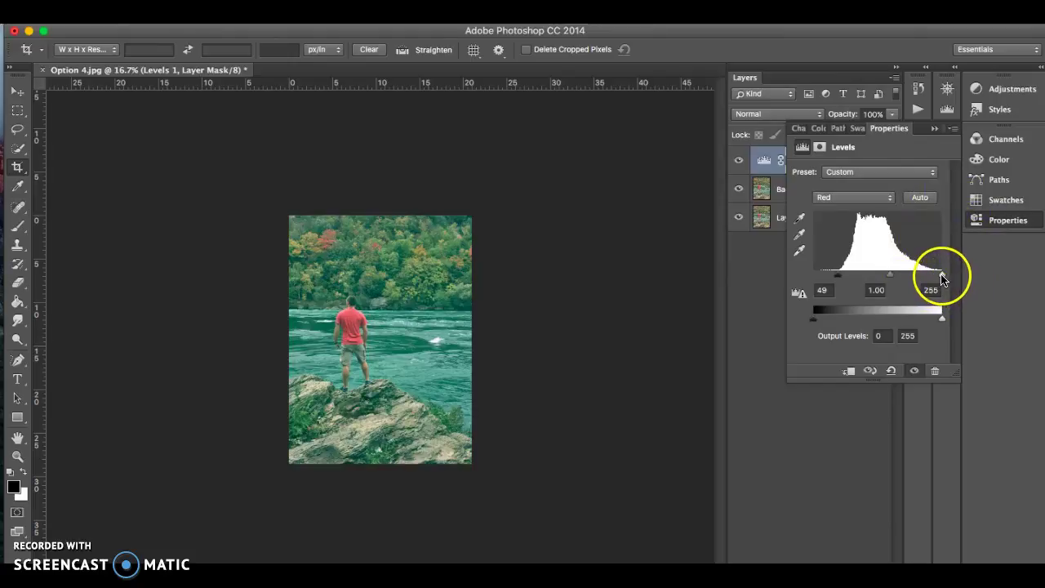
left_click(942, 276, "alt")
mouse_move(941, 277)
left_mouse_down()
mouse_move(872, 276)
mouse_move(948, 282)
mouse_move(938, 283)
left_mouse_up()
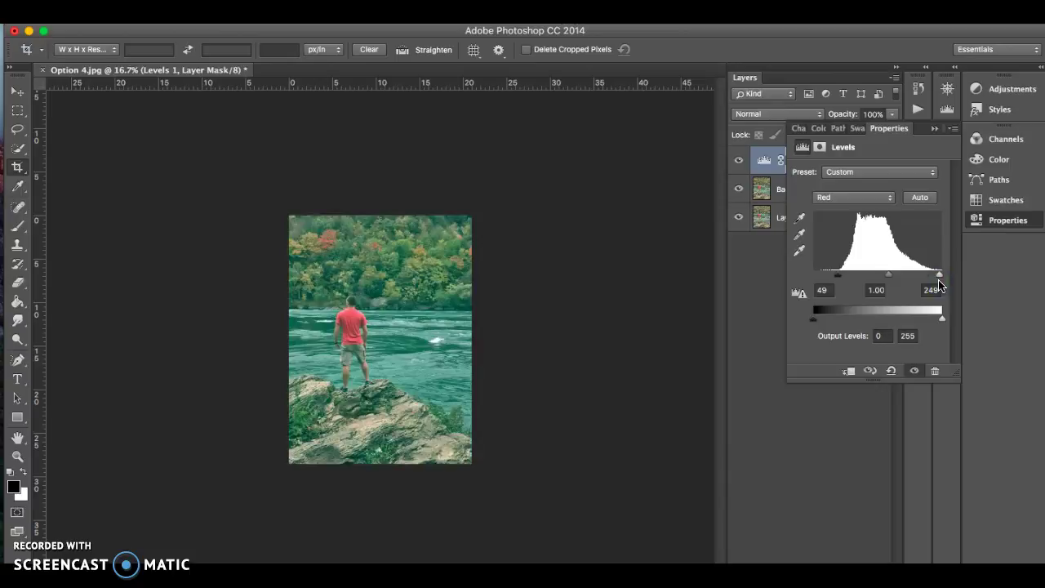
In the Levels adjustment's Green channel, set the black input level to 47 and the white input level to 222
left_click_drag(877, 234, 863, 199)
left_click(861, 199)
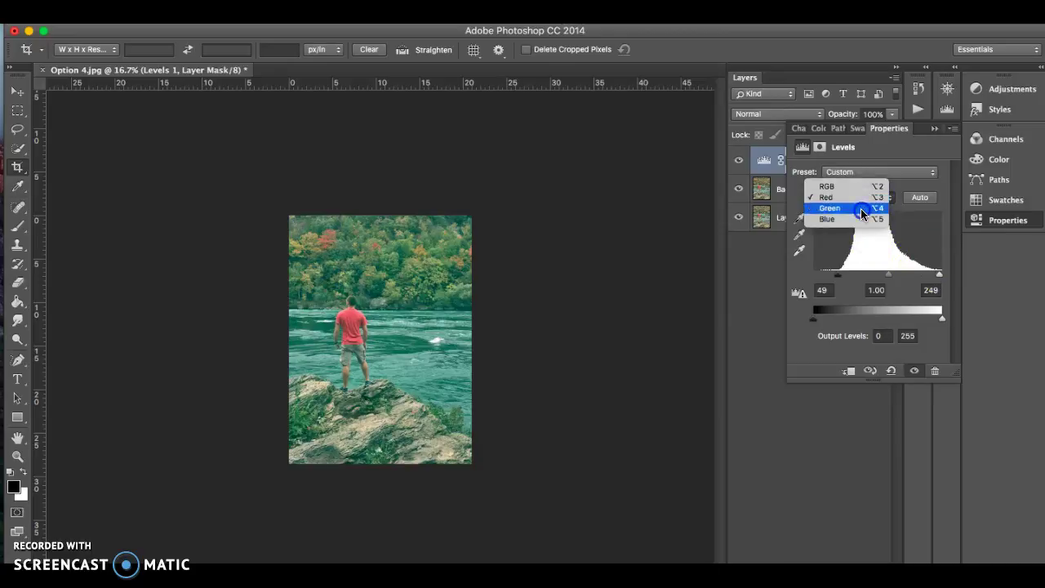
left_click(830, 208)
left_click(820, 297)
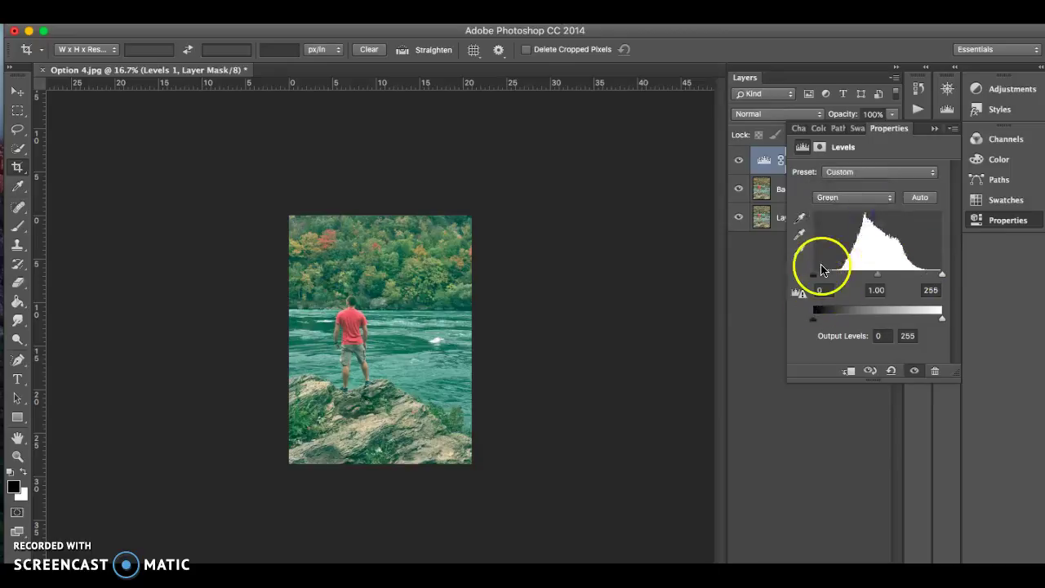
left_click_drag(813, 280, 835, 280)
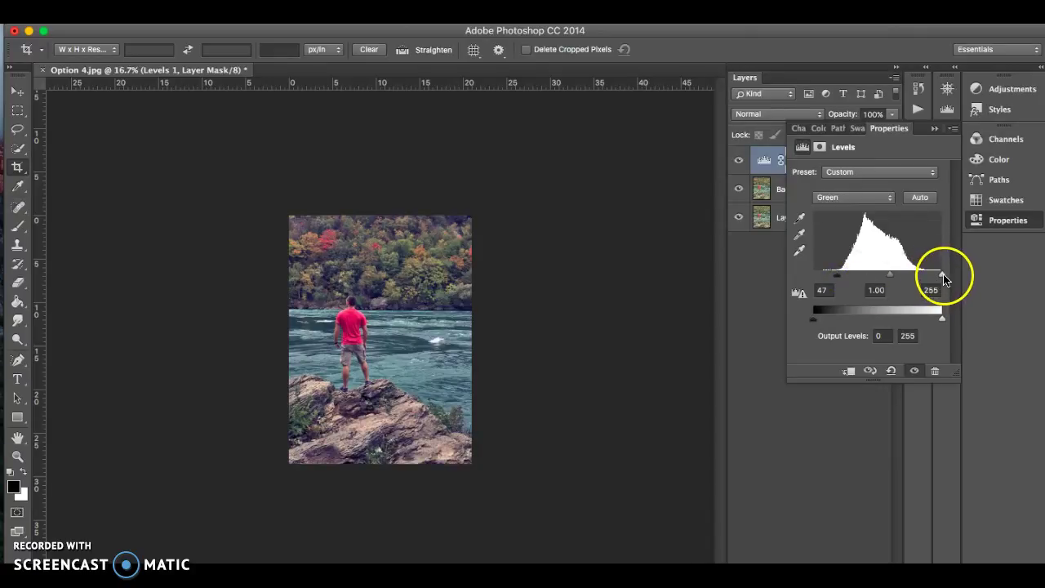
left_click_drag(943, 279, 926, 280)
In the Levels adjustment's Blue channel, set the black input level to 17 and the white input level to 226
left_click(825, 197)
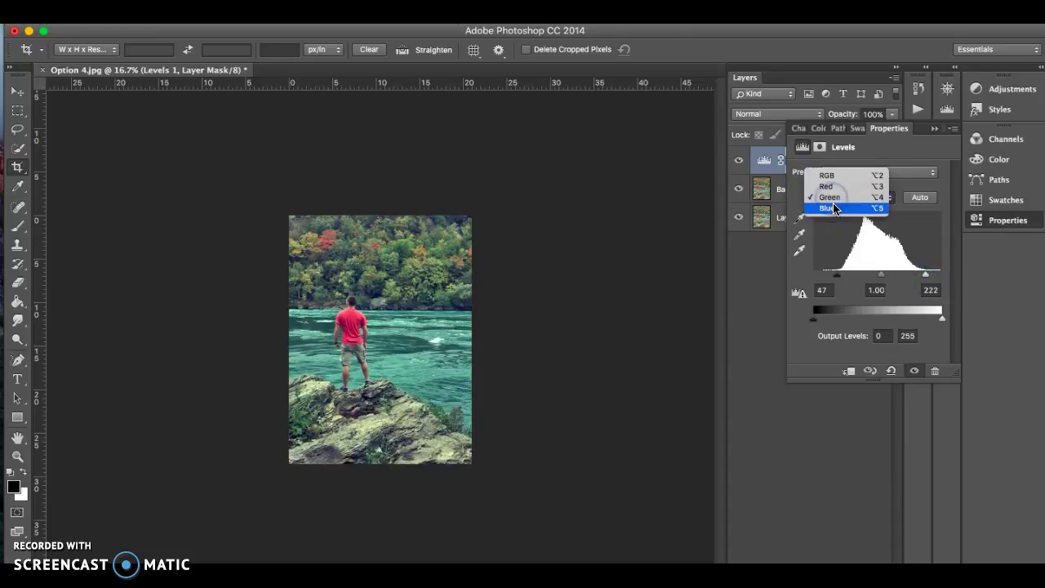
left_click(832, 208)
left_click_drag(814, 279, 821, 280)
left_click_drag(942, 275, 928, 277)
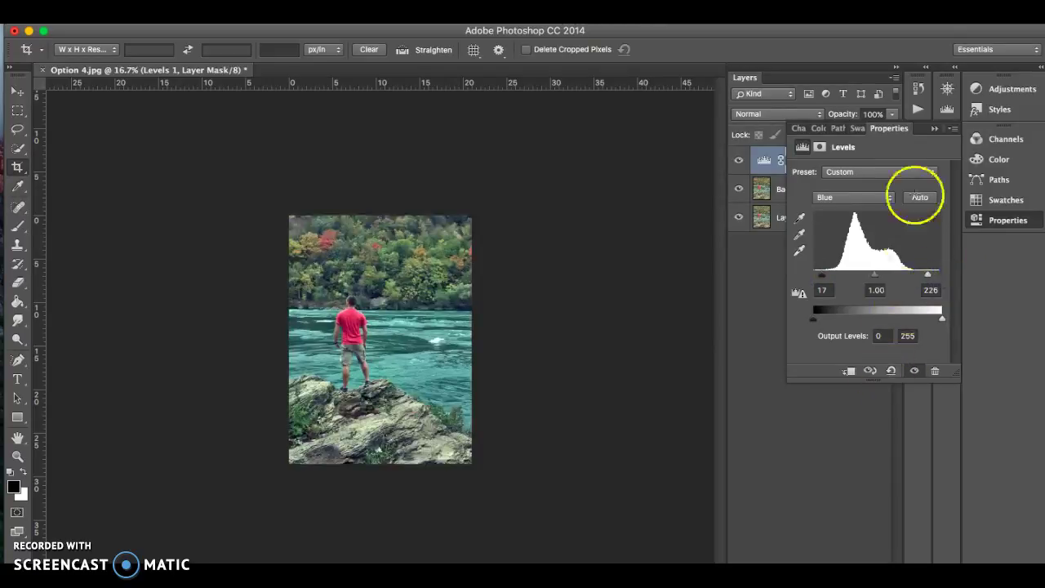
left_click(933, 129)
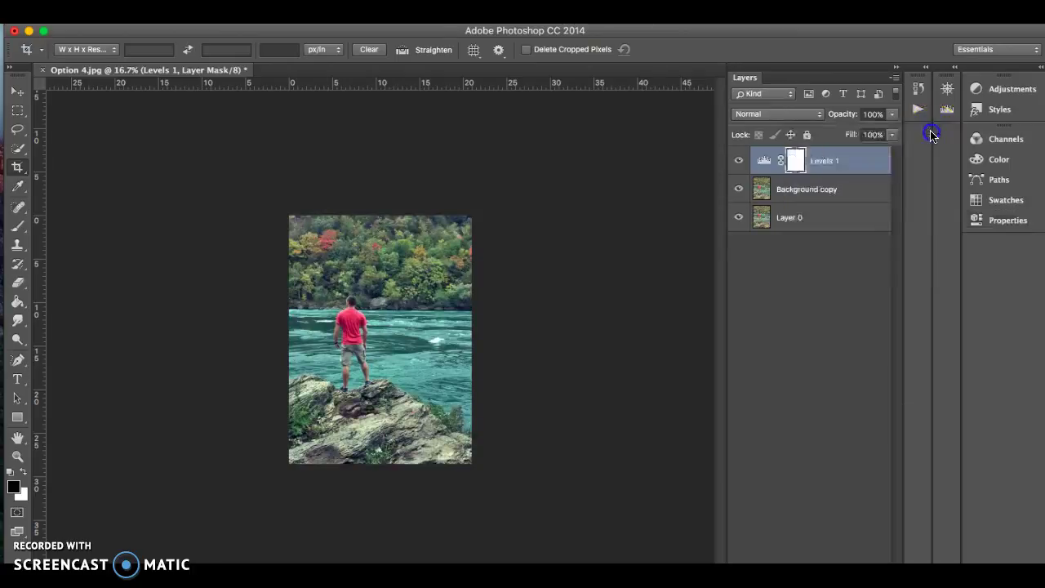
Toggle the Levels 1 layer's visibility to compare the photo before and after the correction, leaving the layer shown
left_click(739, 165)
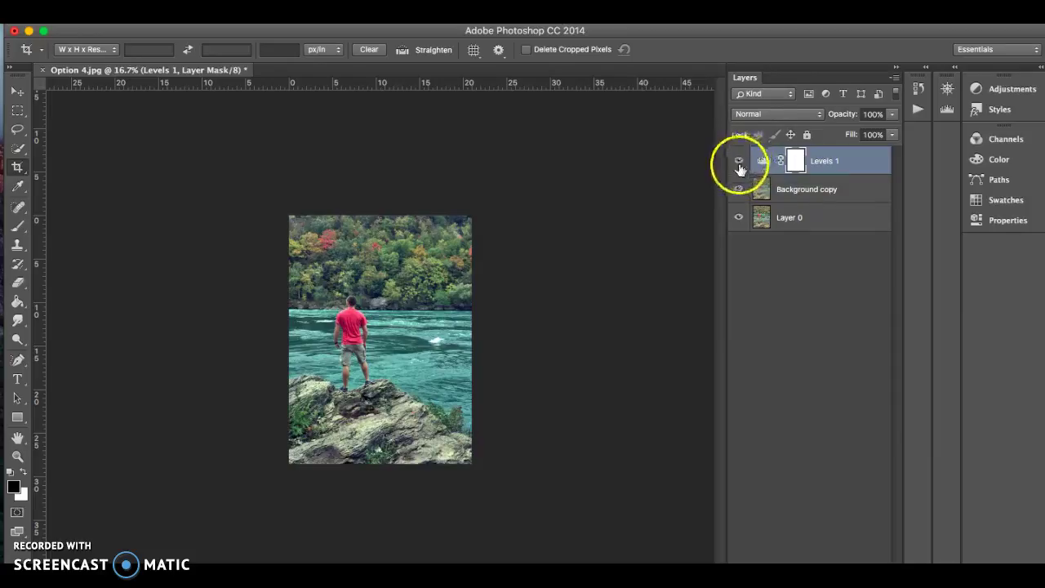
left_click(739, 162)
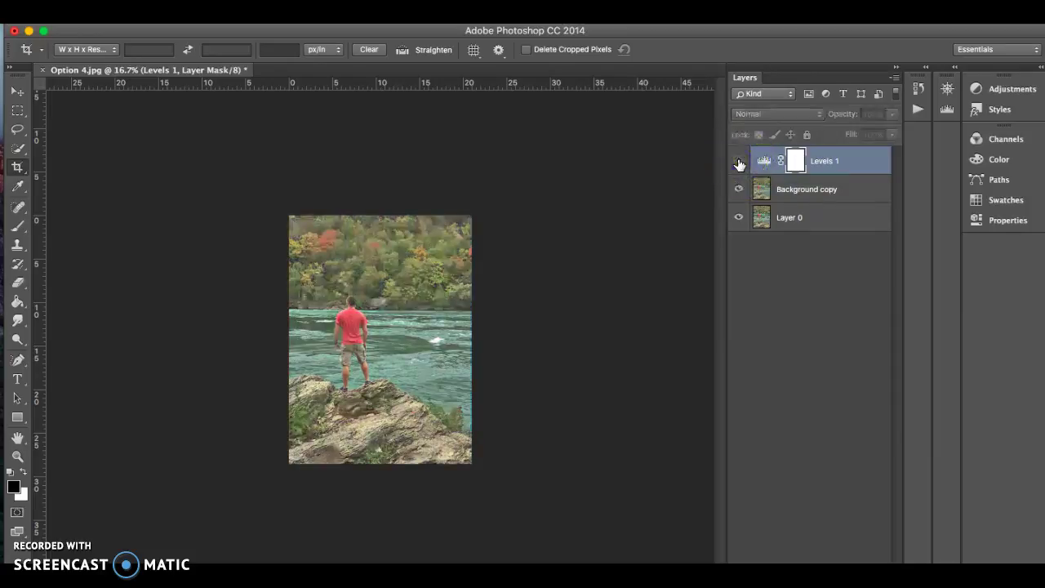
left_click(738, 161)
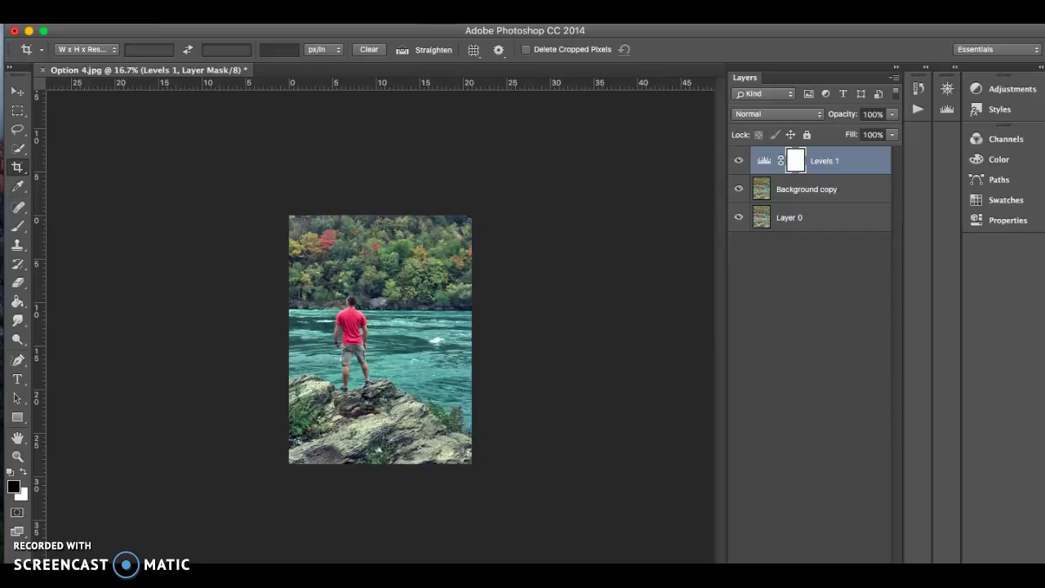
Add a Curves adjustment layer above Levels 1 with Normal mode and 100% opacity
left_click(220, 0)
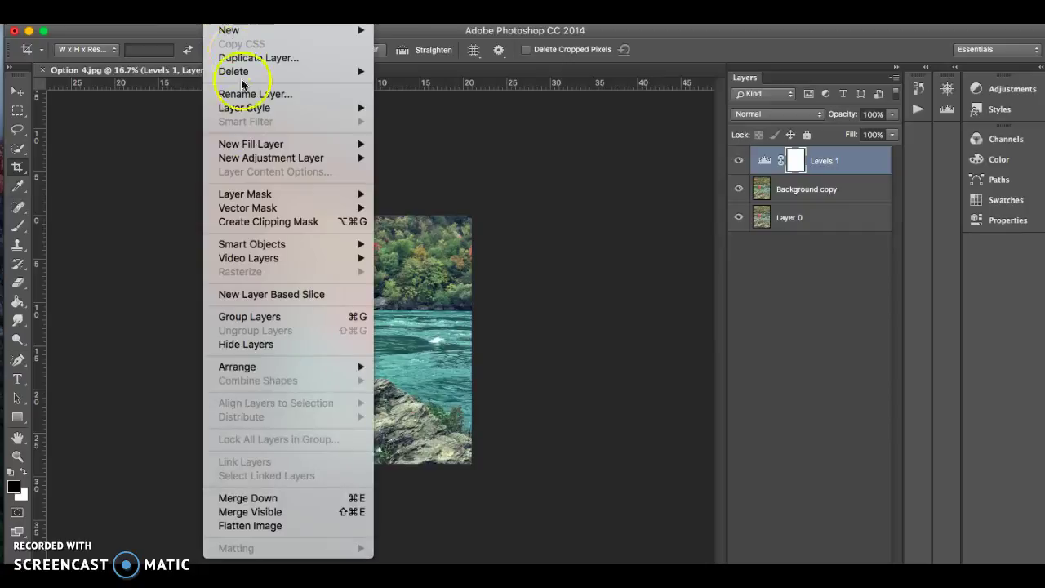
mouse_move(267, 161)
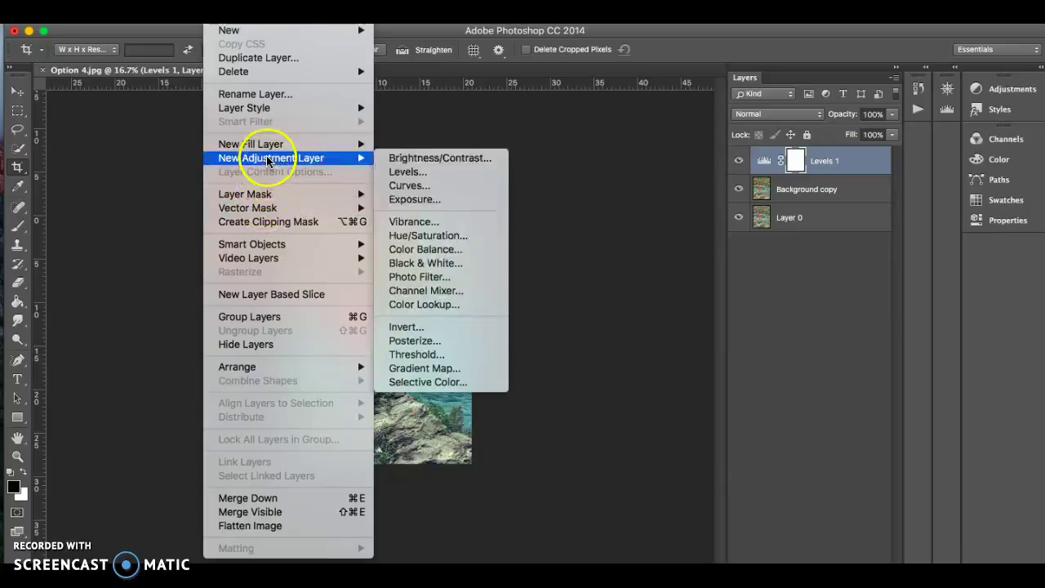
left_click(405, 186)
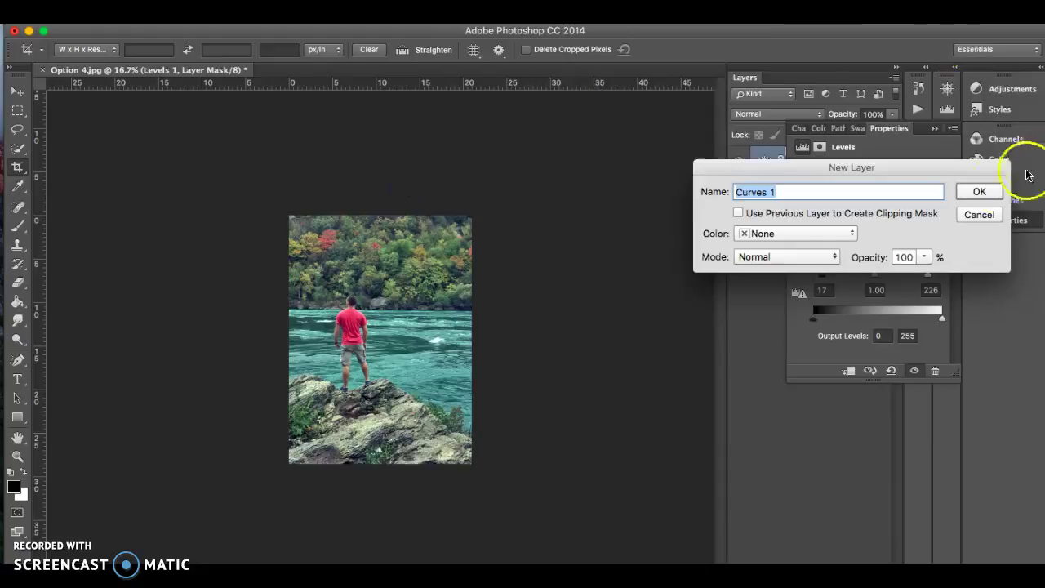
left_click(983, 191)
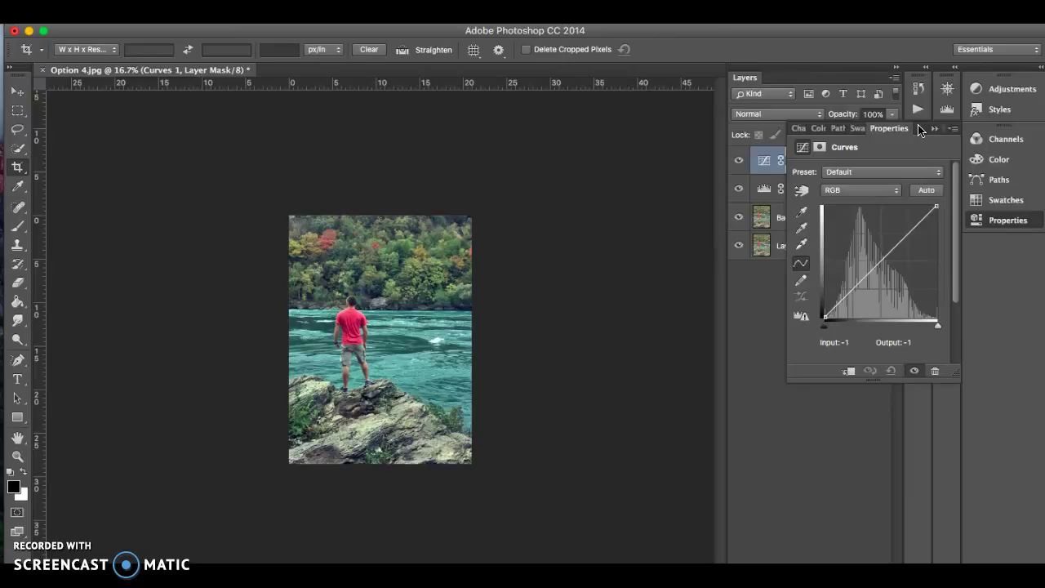
Shape the RGB curve into an S with a highlight point at input 170, output 187 and a shadow point at input 80, output 64
left_click(894, 242)
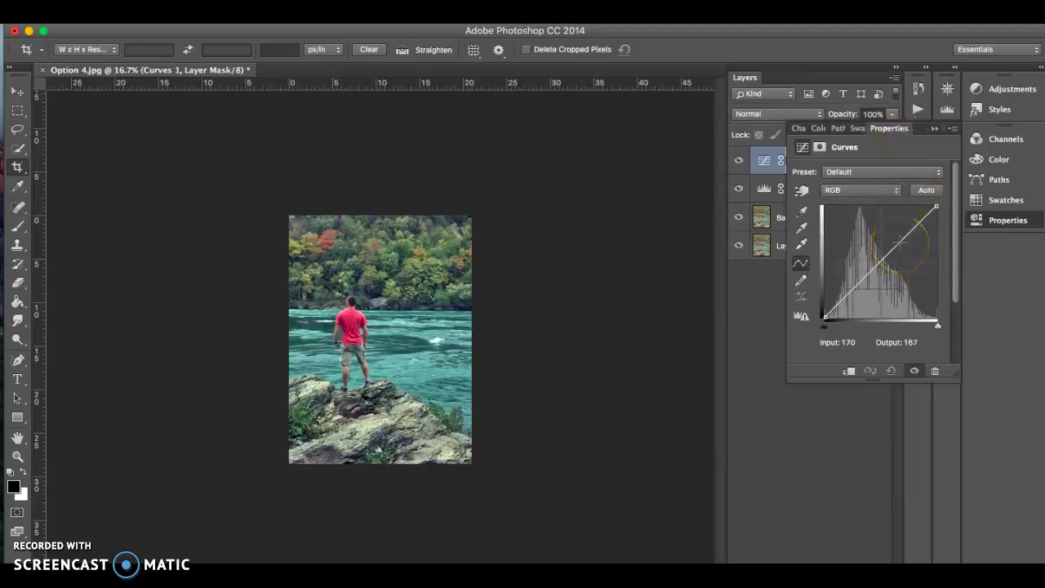
left_click_drag(898, 239, 898, 235)
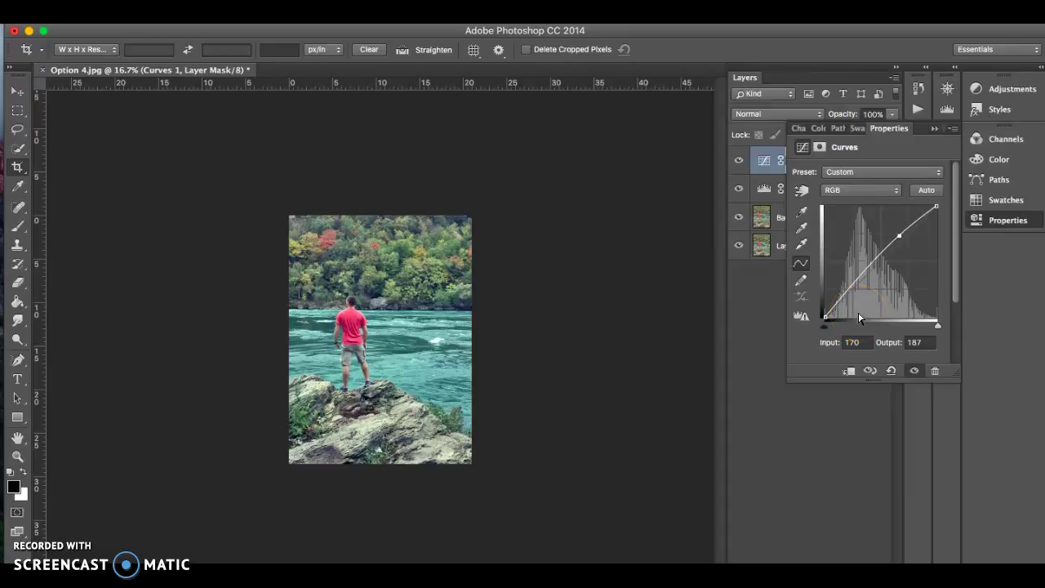
left_click(853, 284)
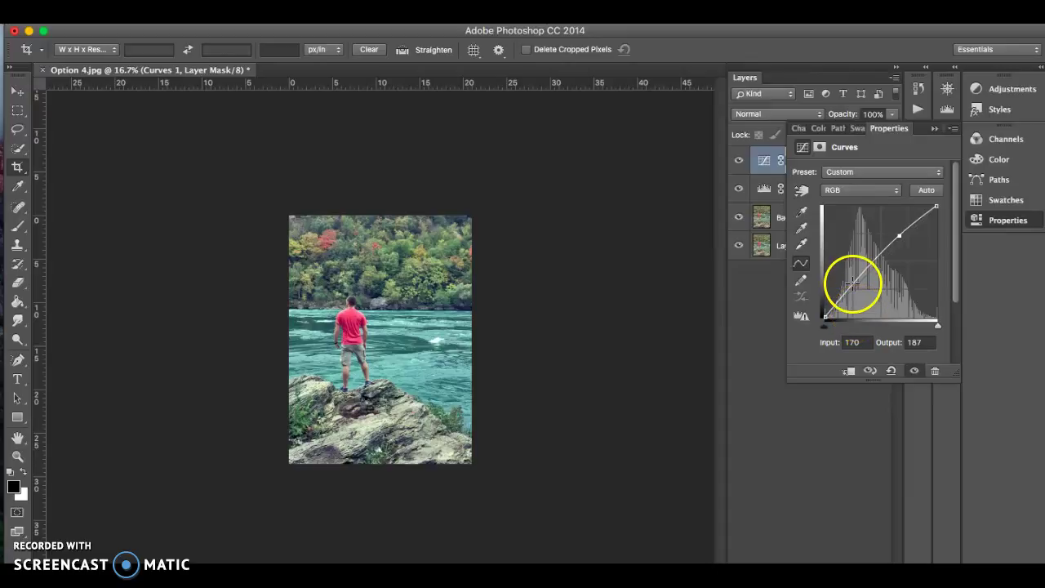
left_click_drag(851, 284, 860, 289)
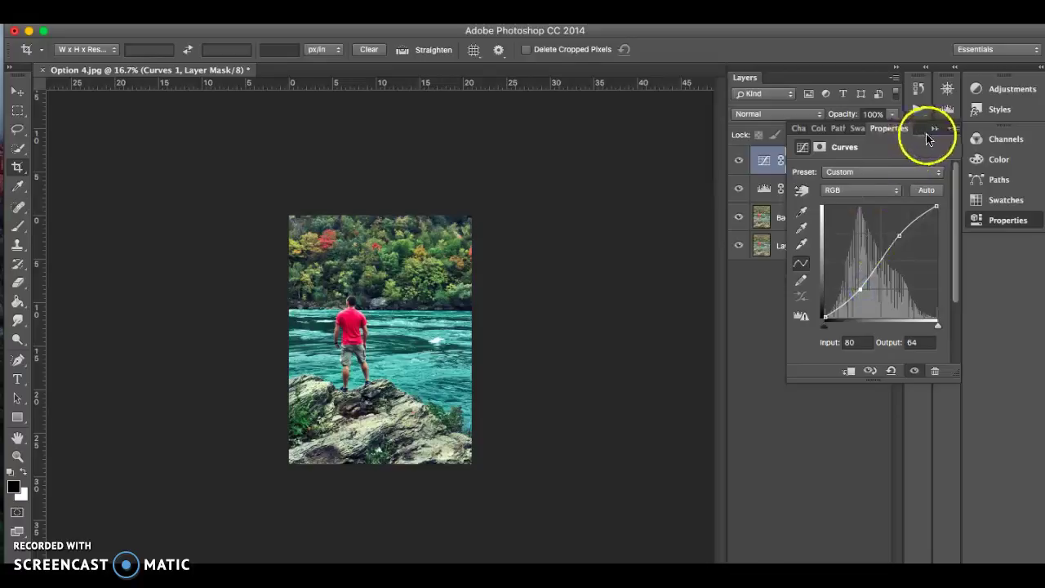
left_click(933, 130)
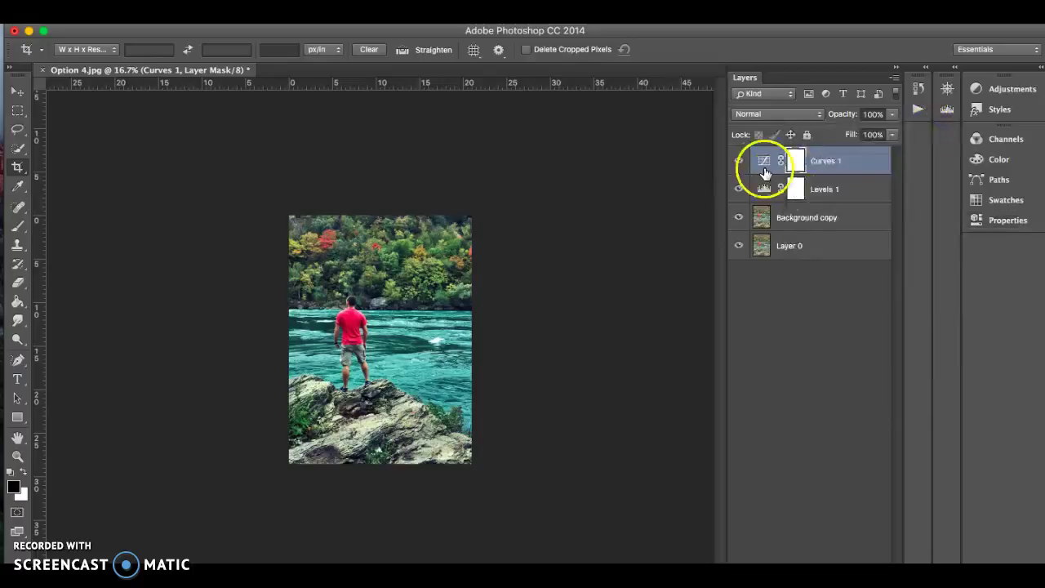
Toggle the Curves 1 layer's visibility to compare the photo with and without the added contrast, leaving the layer shown
left_click(739, 161)
left_click(738, 163)
left_click(737, 163)
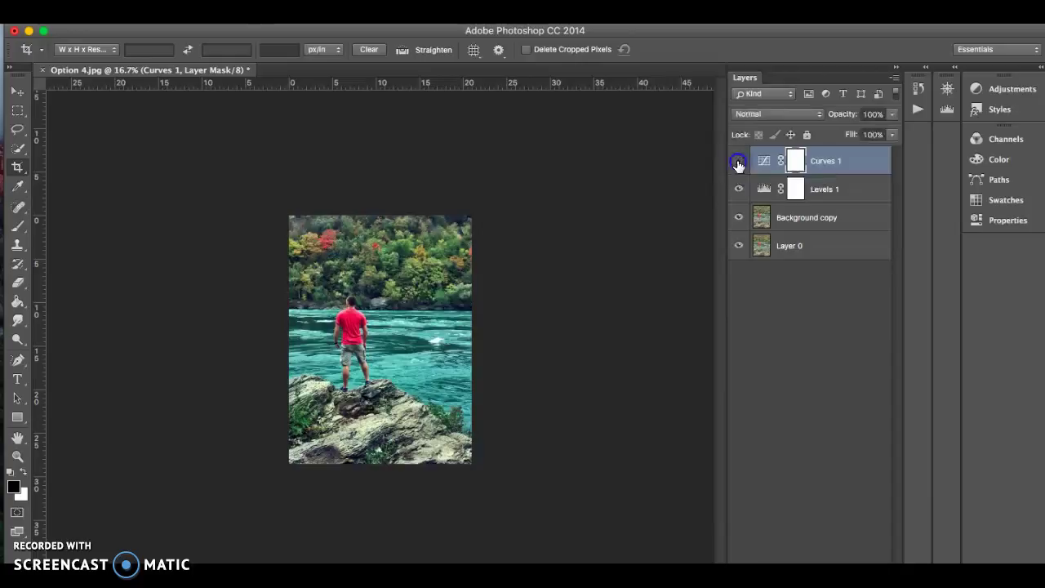
left_click(737, 163)
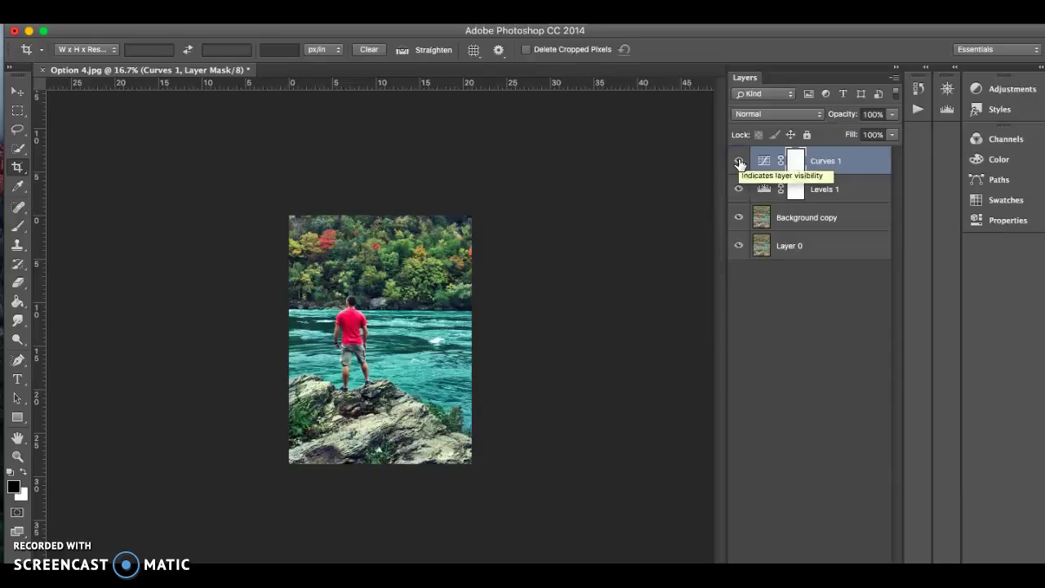
left_click(739, 164)
left_click(738, 164)
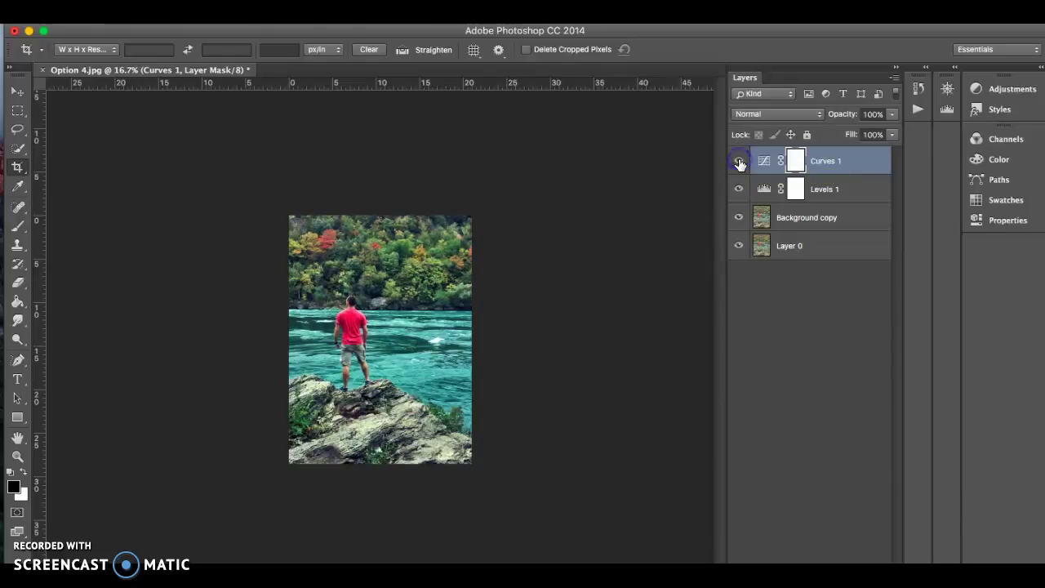